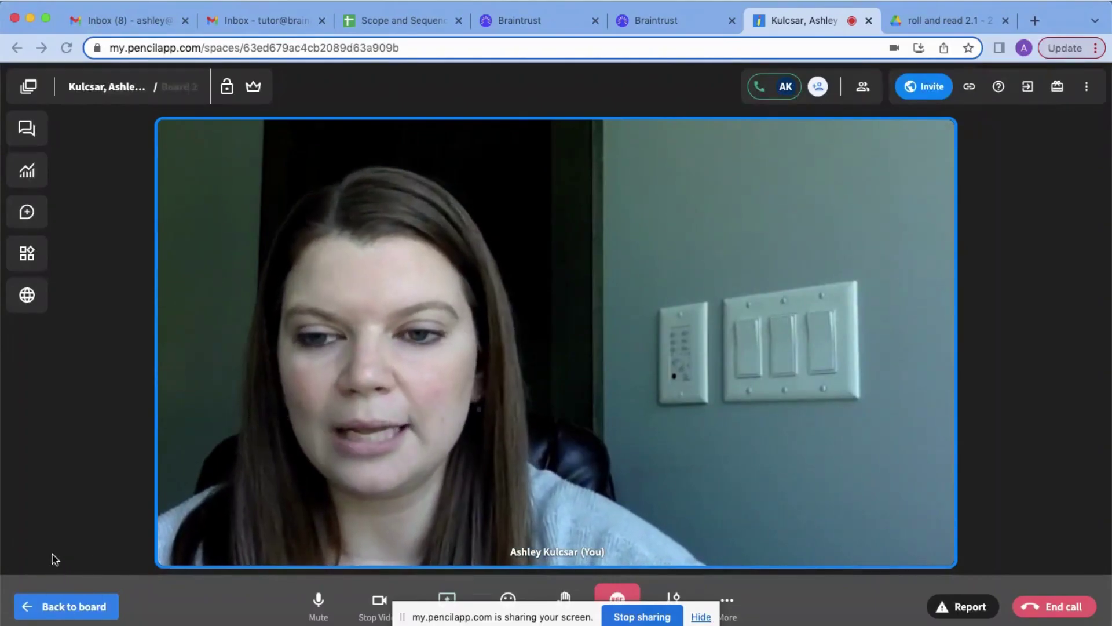
- Copy the Roll & Read PDF's Google Drive link and return to the whiteboard
{"action": "left_click", "coordinate": [51, 607]}
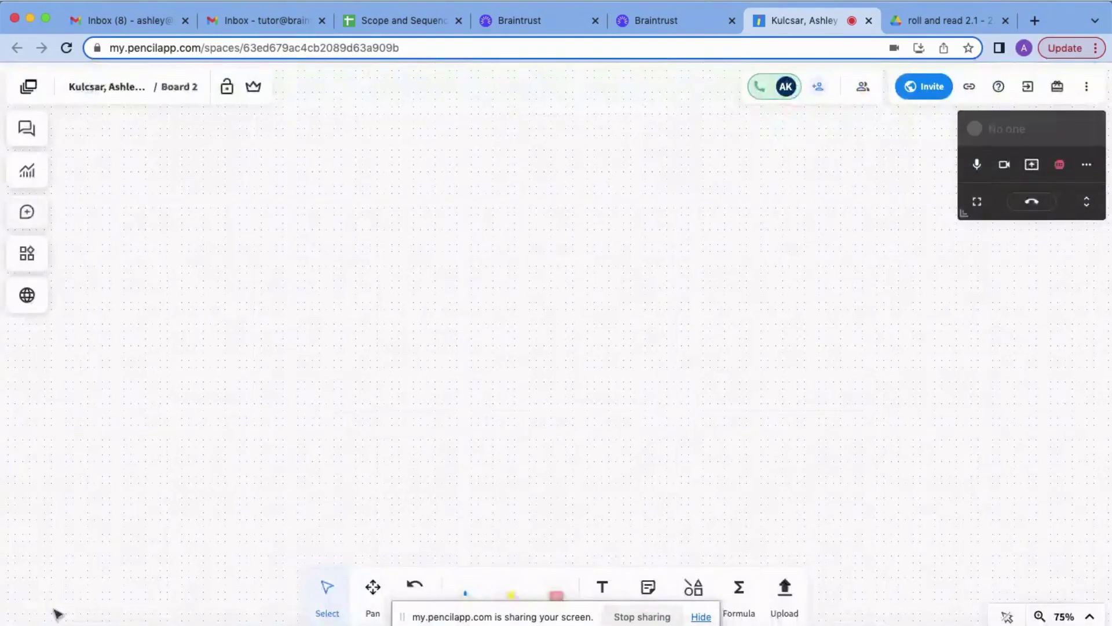
{"action": "left_click", "coordinate": [926, 22]}
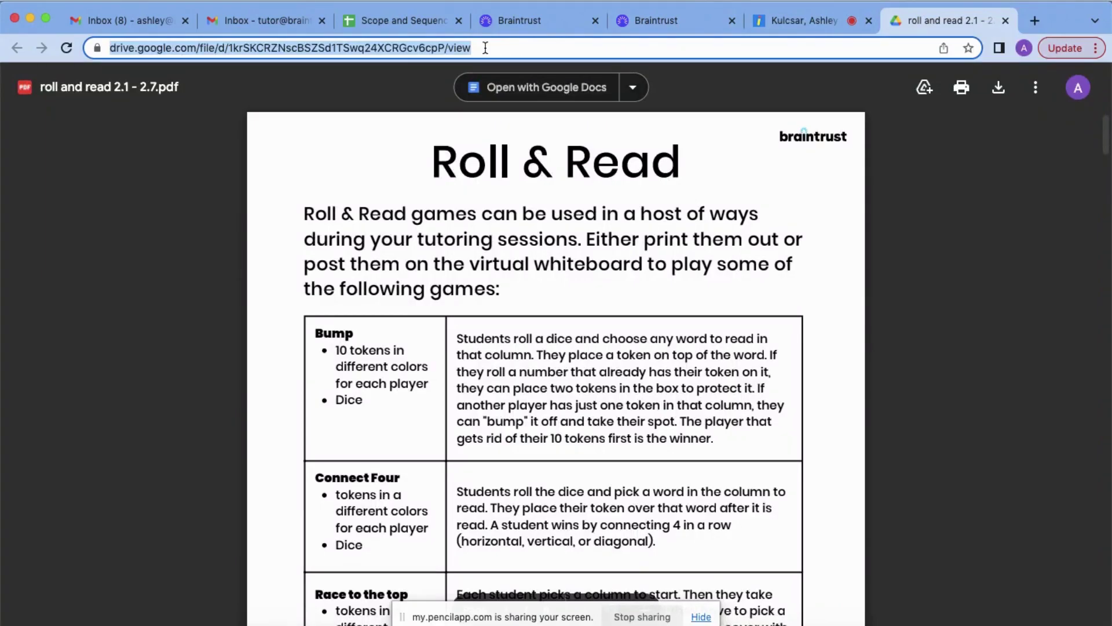
{"action": "left_click", "coordinate": [801, 19]}
- Insert a web viewer on Board 2 and load the pasted Drive PDF link in it
{"action": "left_click", "coordinate": [26, 297]}
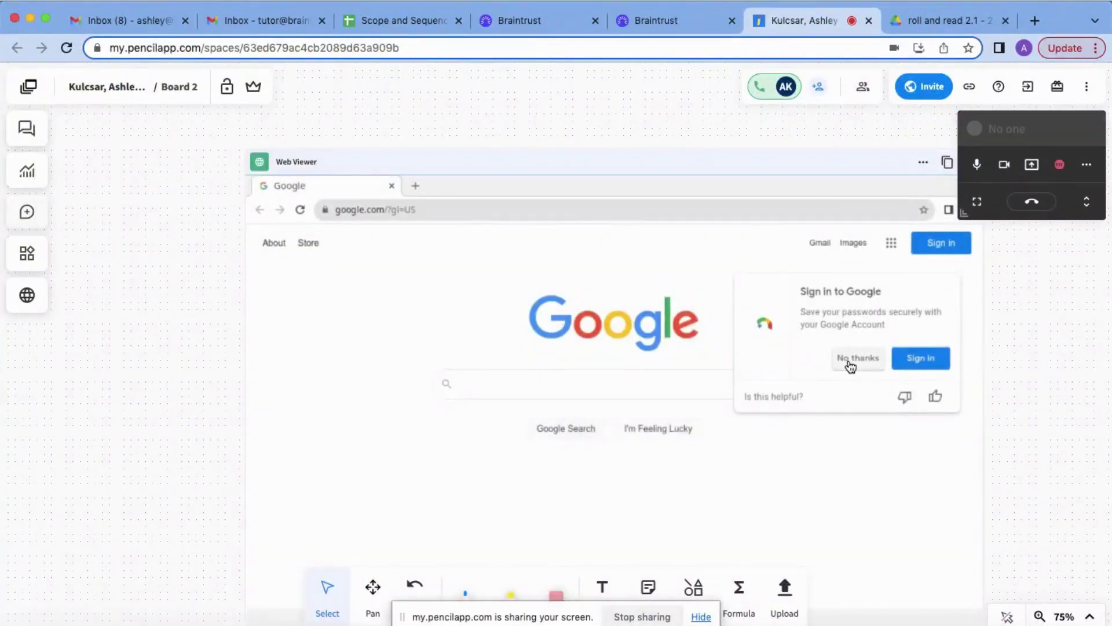
{"action": "left_click", "coordinate": [852, 360]}
{"action": "left_click", "coordinate": [446, 210]}
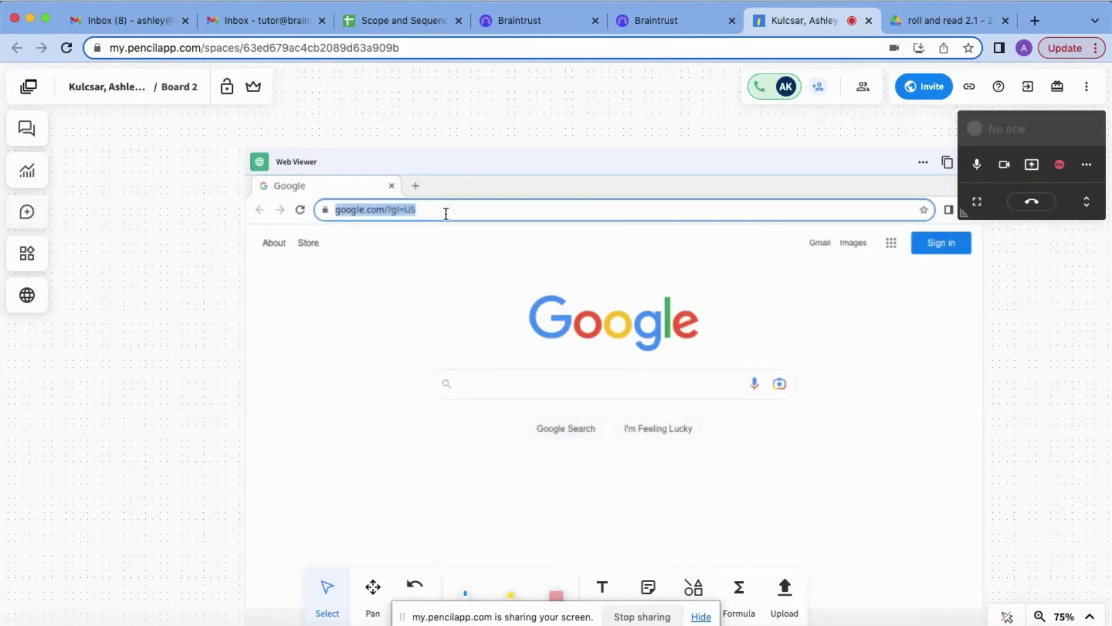
{"action": "key", "text": "Return"}
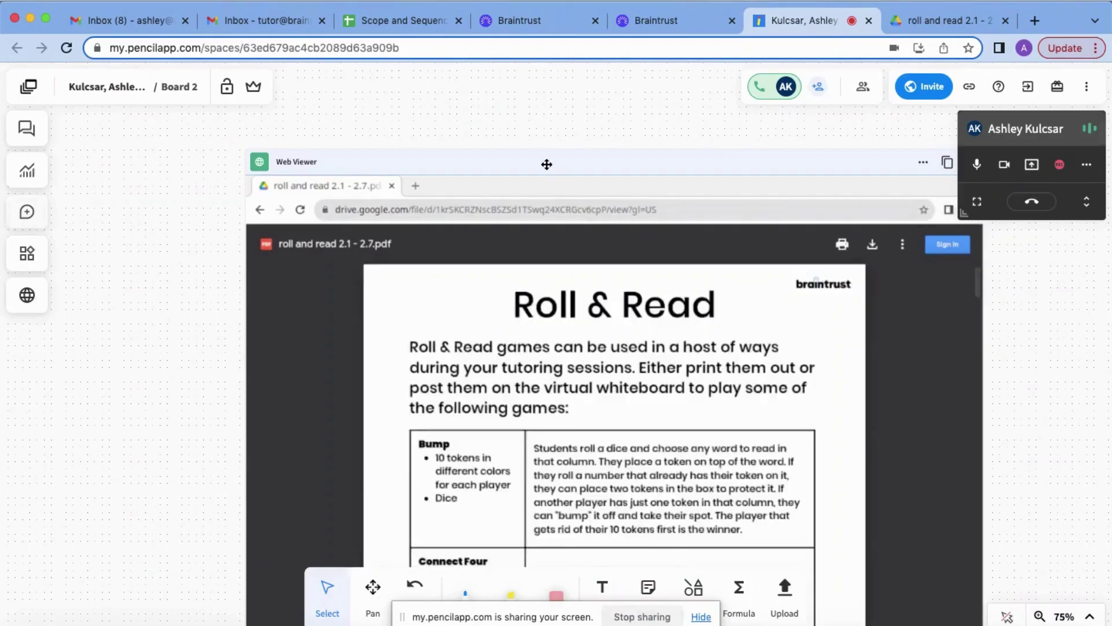
- Move the web viewer up-left and scroll down to the Roll & Read 2.1 word grid
{"action": "left_click_drag", "start_coordinate": [545, 163], "coordinate": [465, 122]}
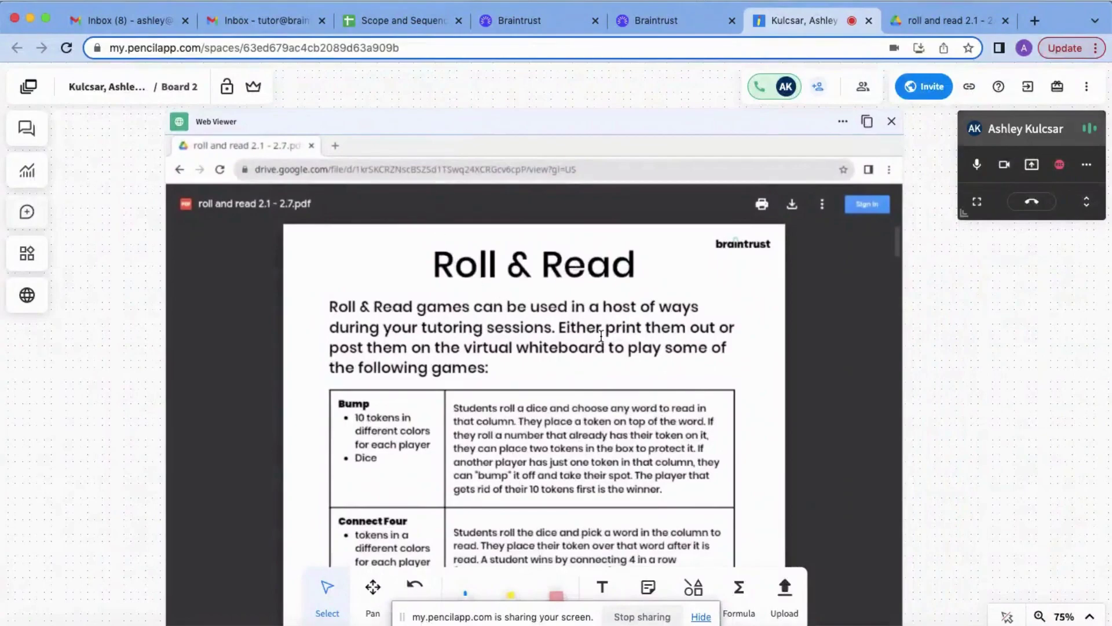
{"action": "scroll", "coordinate": [661, 350], "scroll_direction": "down", "scroll_amount": 2}
{"action": "scroll", "coordinate": [661, 351], "scroll_direction": "down", "scroll_amount": 3}
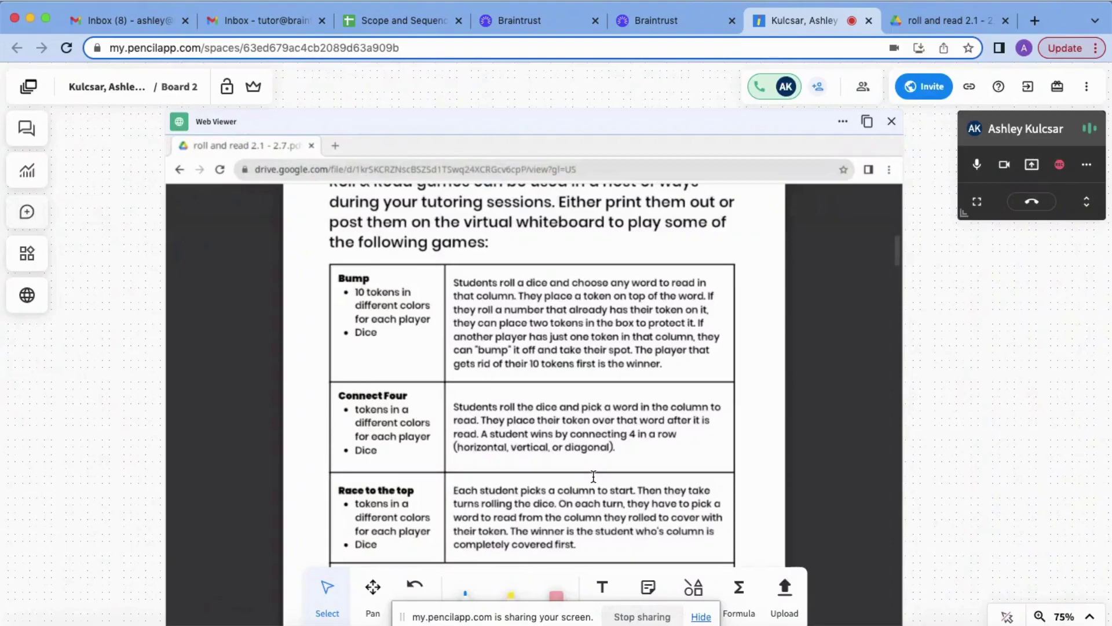
{"action": "scroll", "coordinate": [593, 477], "scroll_direction": "down", "scroll_amount": 10}
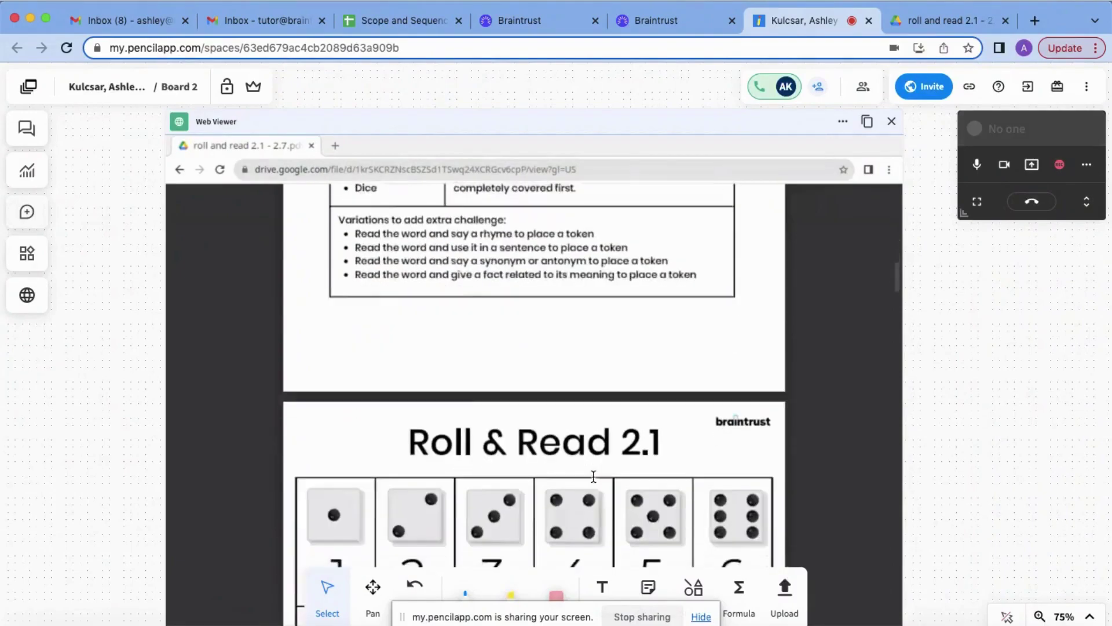
{"action": "scroll", "coordinate": [594, 476], "scroll_direction": "down", "scroll_amount": 5}
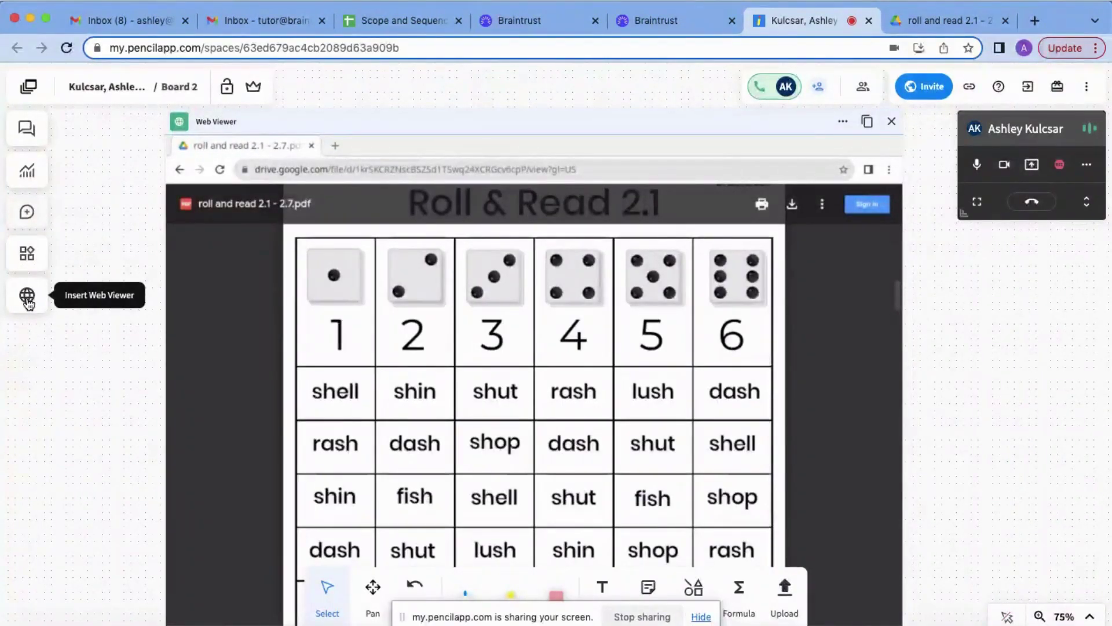
- Search the apps for 'dice' and add the Dice app to the board
{"action": "left_click", "coordinate": [26, 253]}
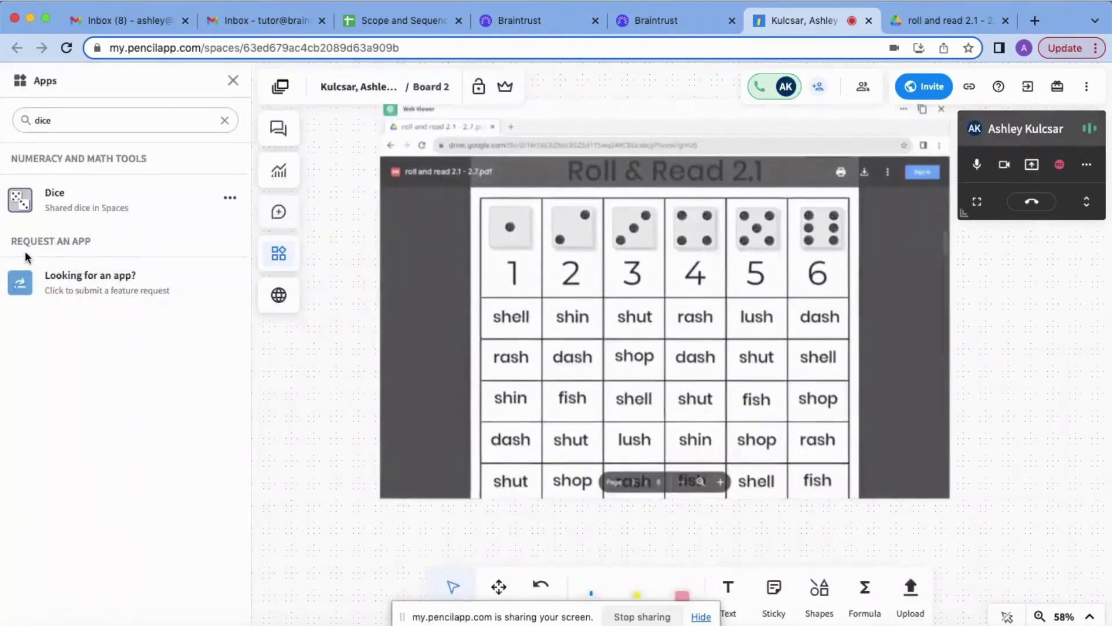
{"action": "left_click", "coordinate": [224, 120]}
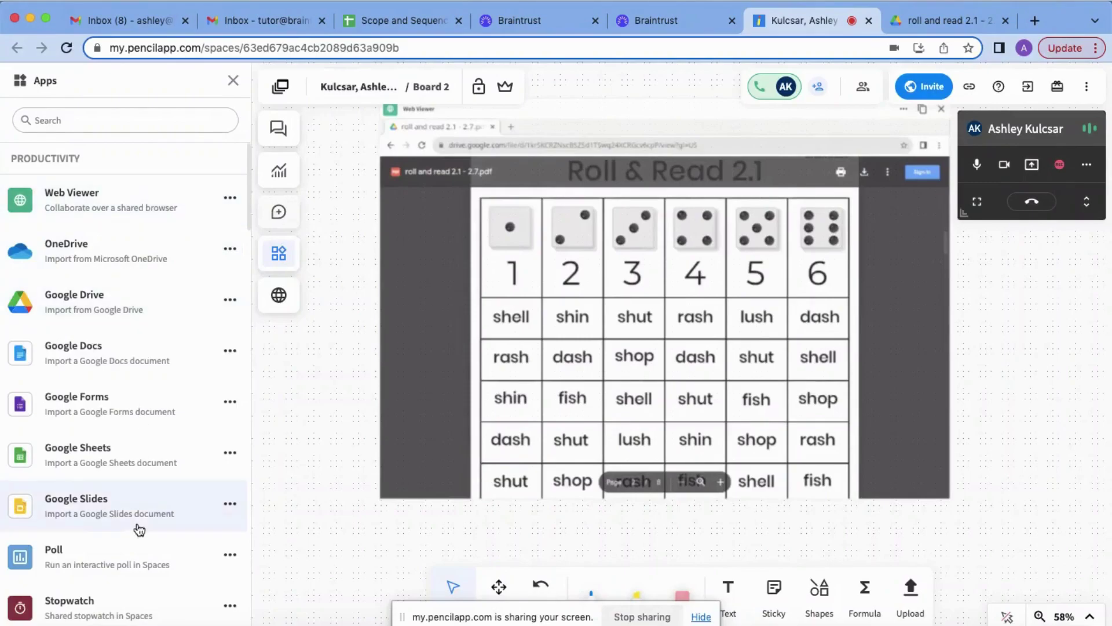
{"action": "left_click", "coordinate": [80, 120]}
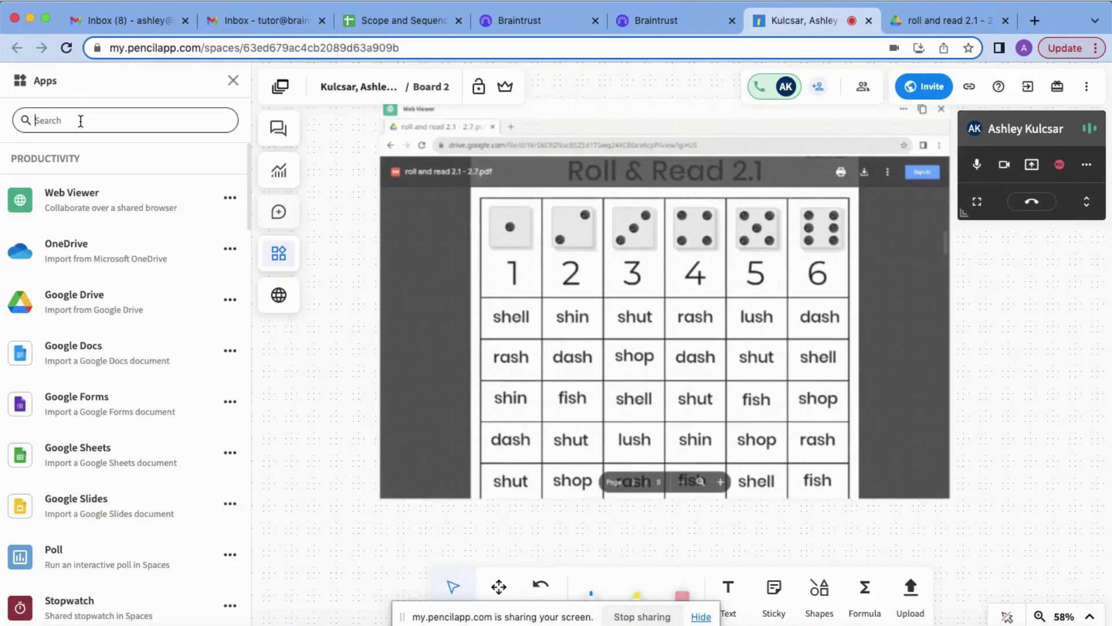
{"action": "type", "text": "dice"}
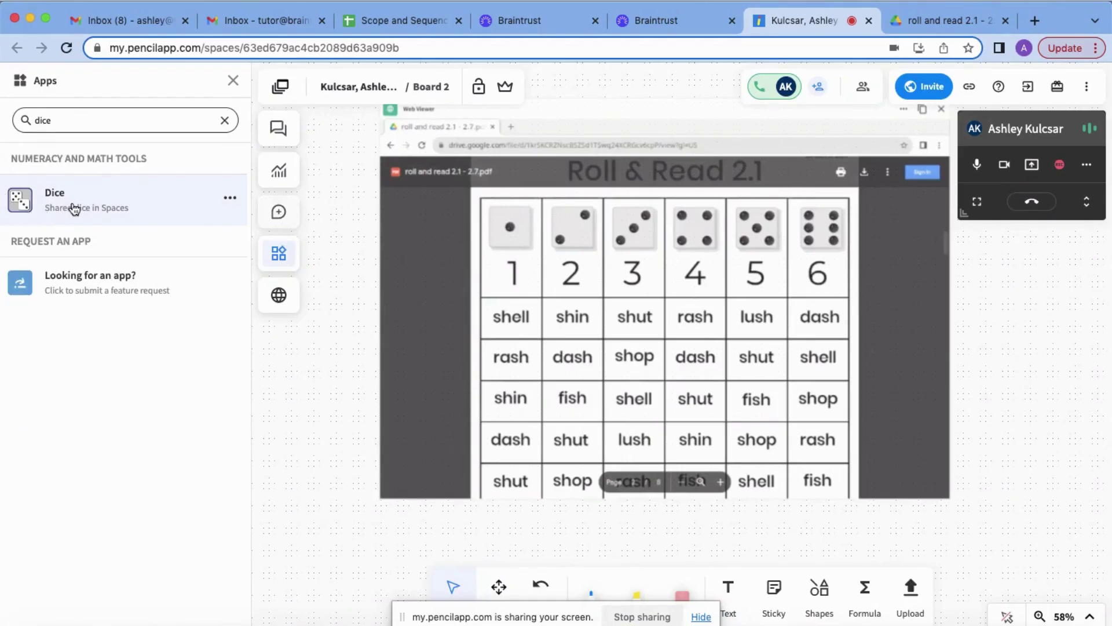
{"action": "left_click", "coordinate": [74, 208]}
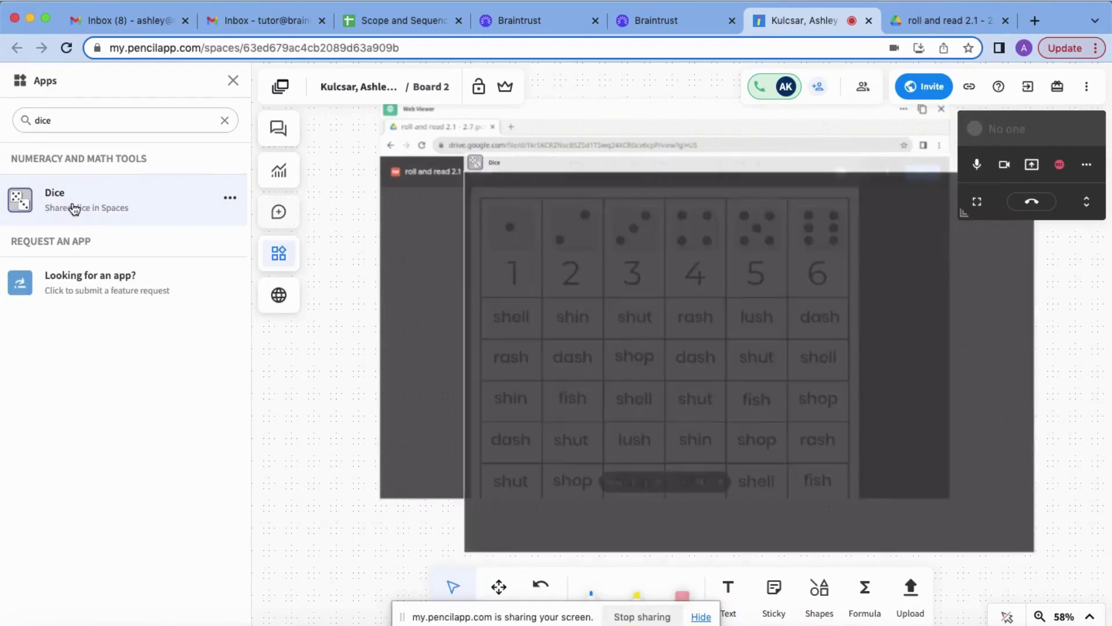
{"action": "left_click", "coordinate": [232, 80]}
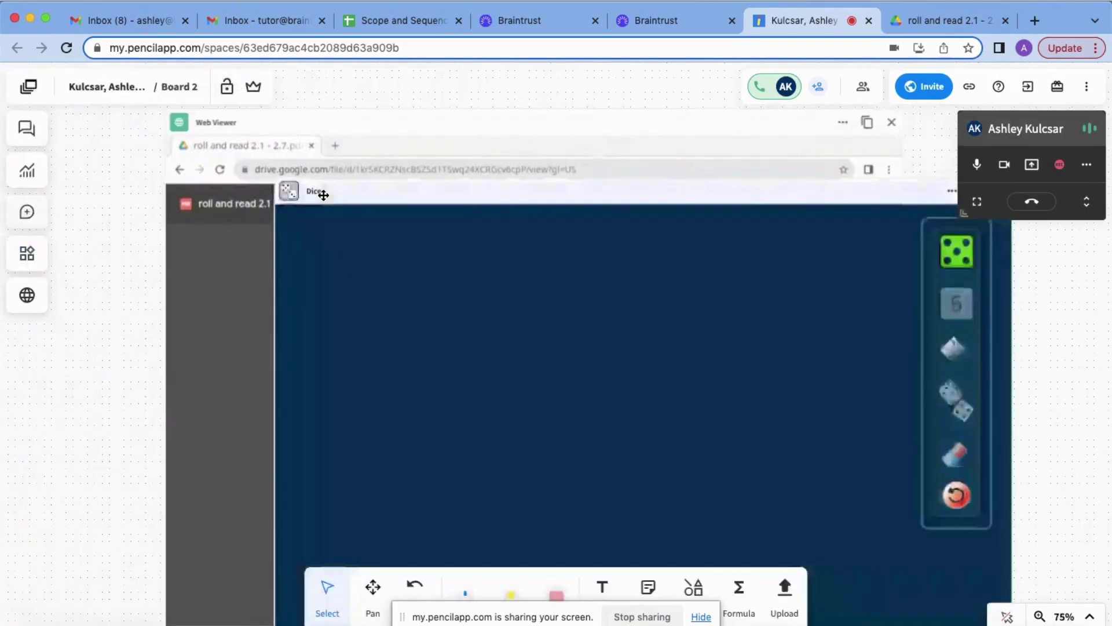
- Shrink the Dice app and place it to the right of the PDF viewer
{"action": "left_click_drag", "start_coordinate": [278, 178], "coordinate": [601, 316]}
{"action": "left_click_drag", "start_coordinate": [474, 115], "coordinate": [365, 117]}
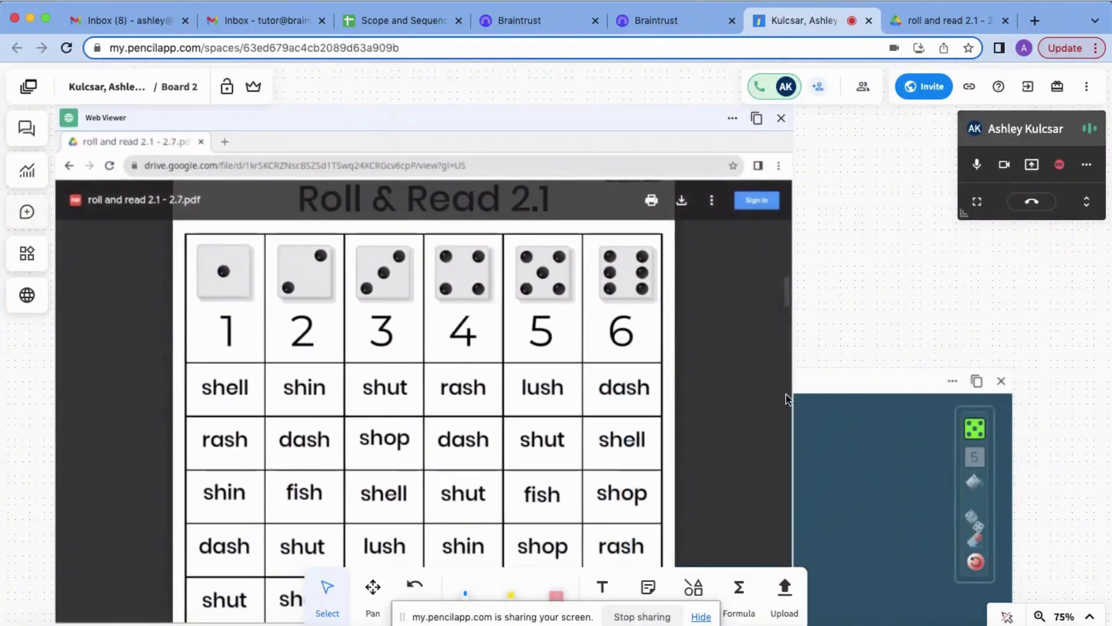
{"action": "left_click", "coordinate": [839, 377]}
{"action": "left_click_drag", "start_coordinate": [839, 377], "coordinate": [920, 244]}
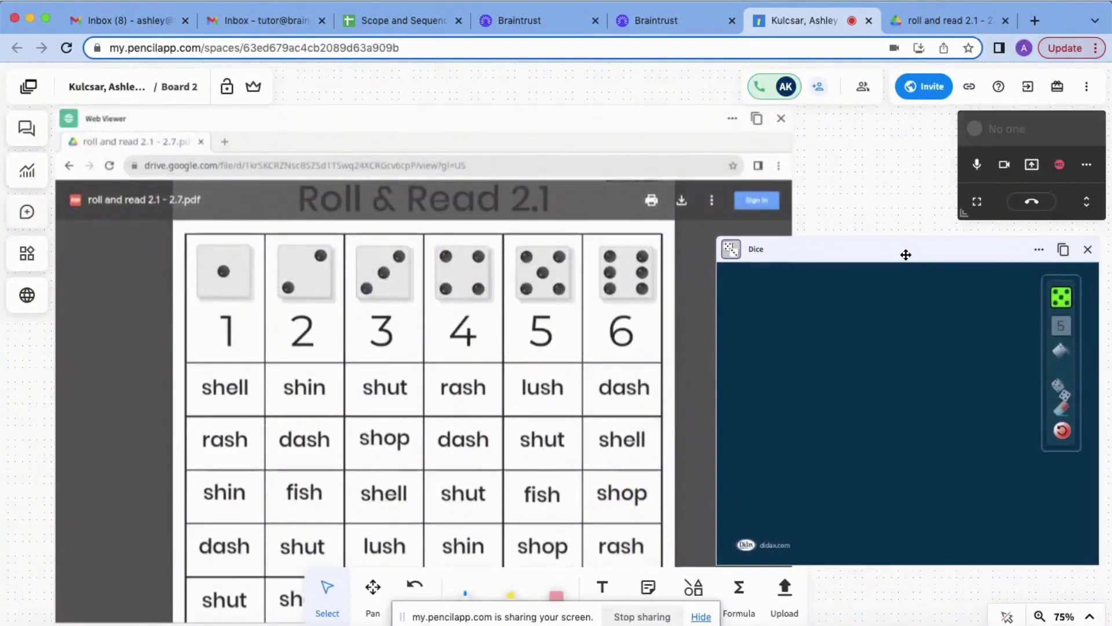
- Keep the dice counter at 5, drag one die onto the mat, and roll it
{"action": "left_click", "coordinate": [1060, 299]}
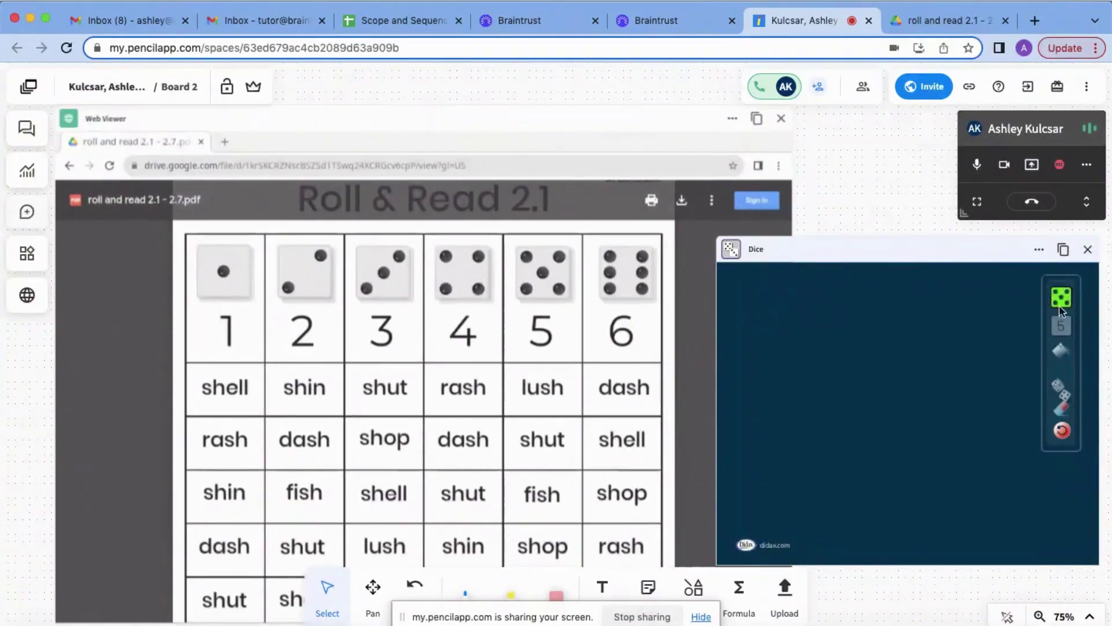
{"action": "left_click", "coordinate": [1063, 299]}
{"action": "left_click_drag", "start_coordinate": [1063, 302], "coordinate": [943, 370]}
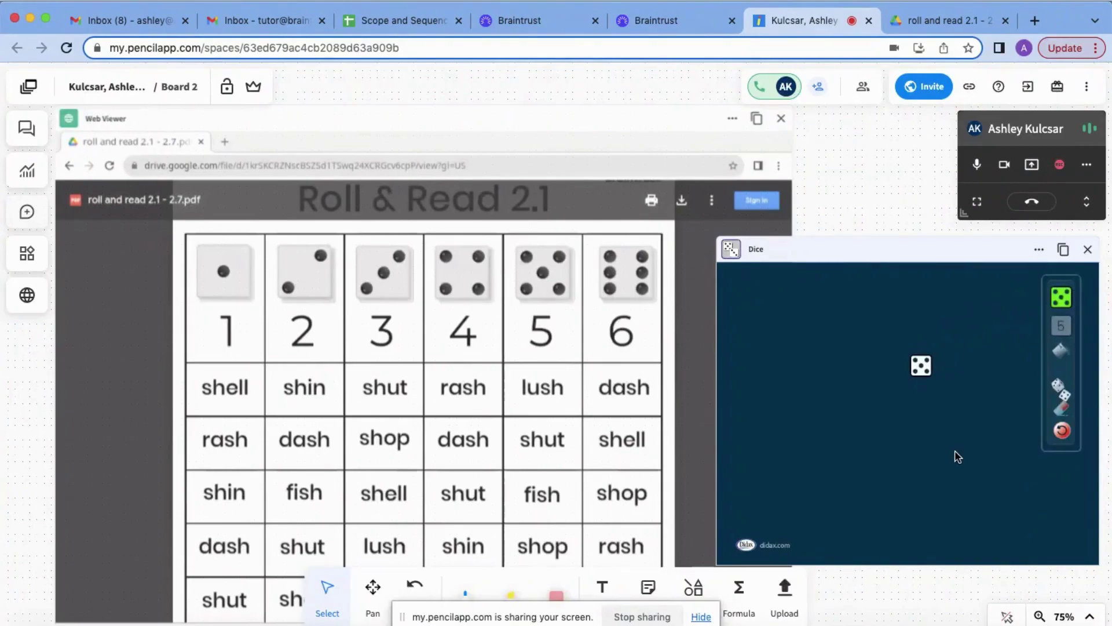
{"action": "left_click", "coordinate": [1062, 392]}
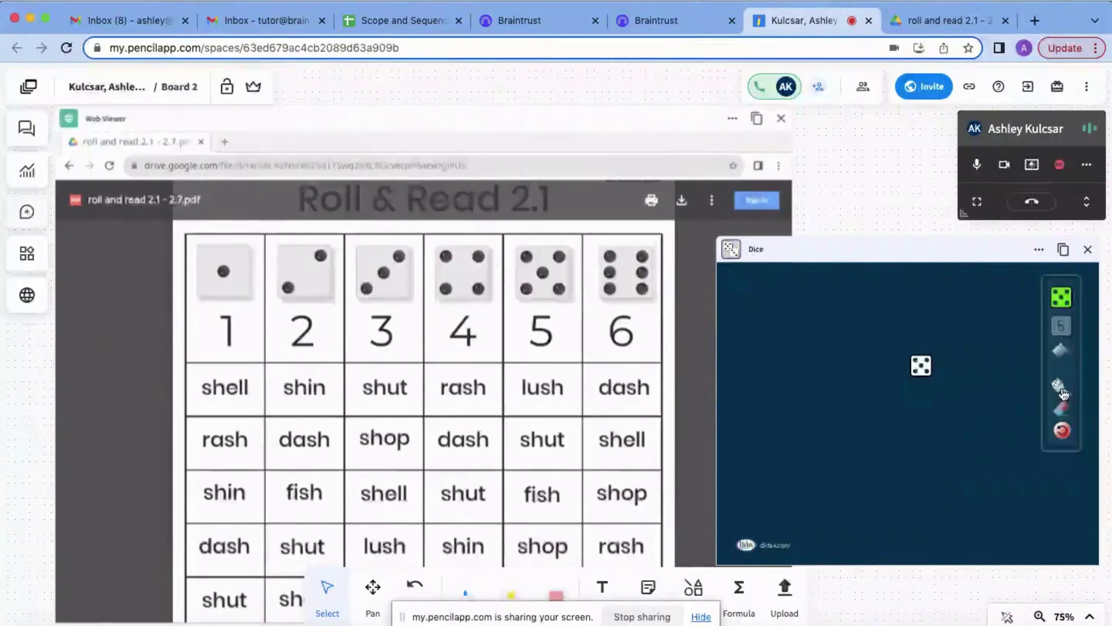
{"action": "left_click", "coordinate": [1060, 392]}
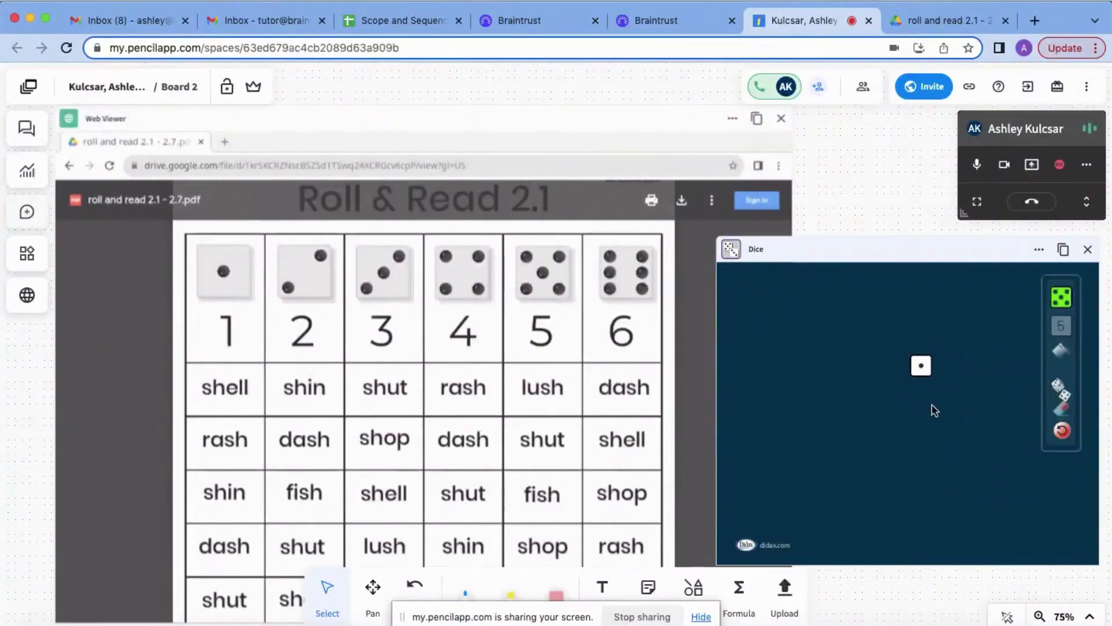
{"action": "left_click", "coordinate": [1062, 392]}
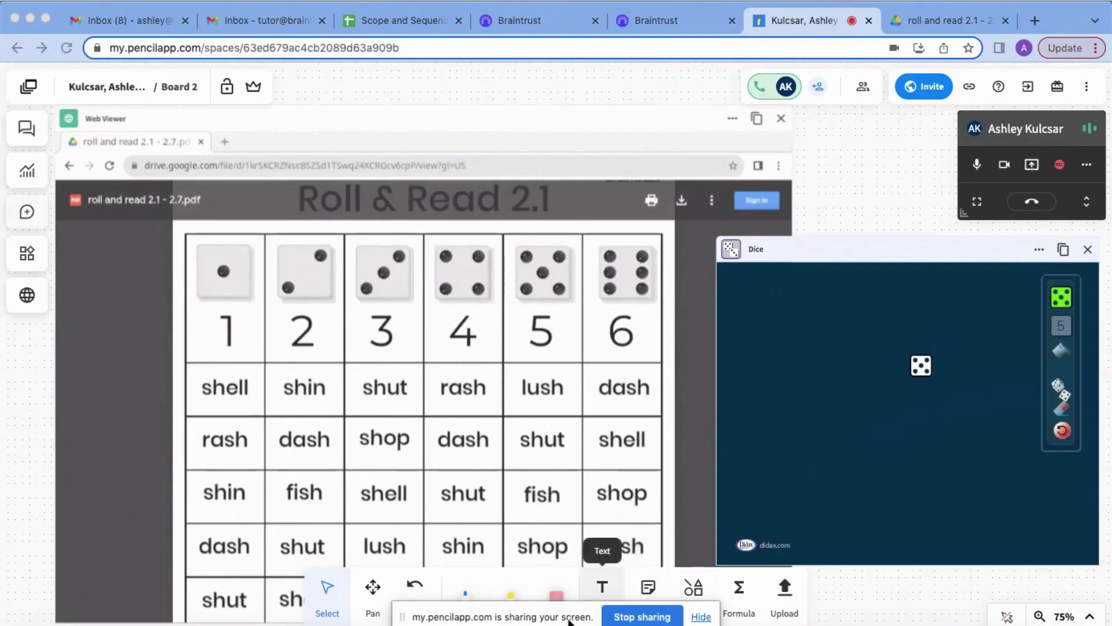
- Draw a blue star token over 'shut' in column 3
{"action": "left_click_drag", "start_coordinate": [572, 623], "coordinate": [193, 603]}
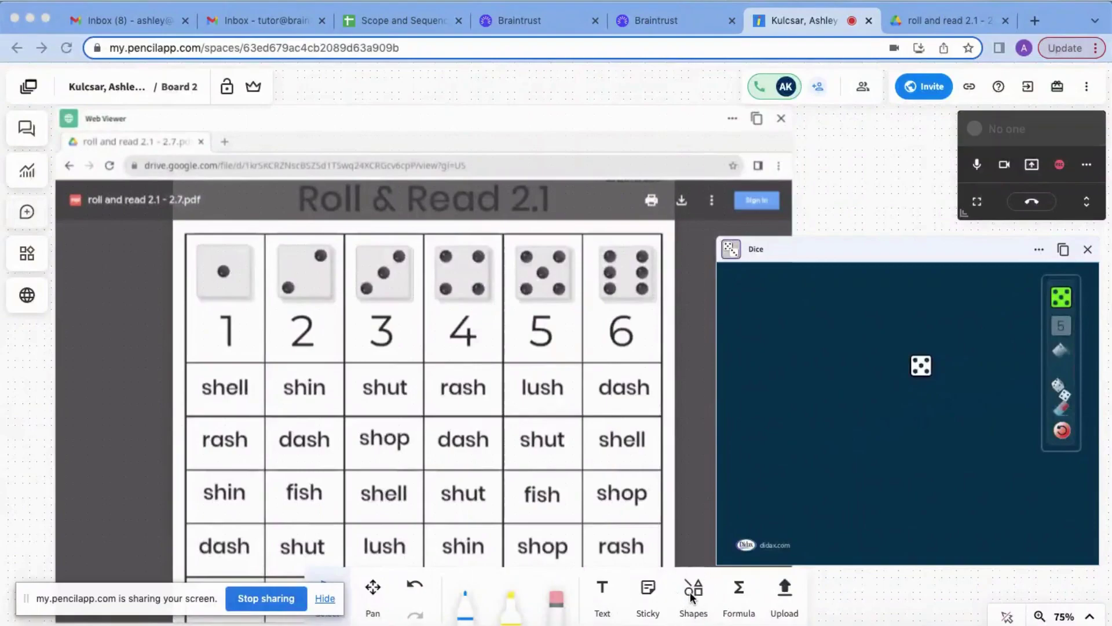
{"action": "left_click", "coordinate": [694, 591]}
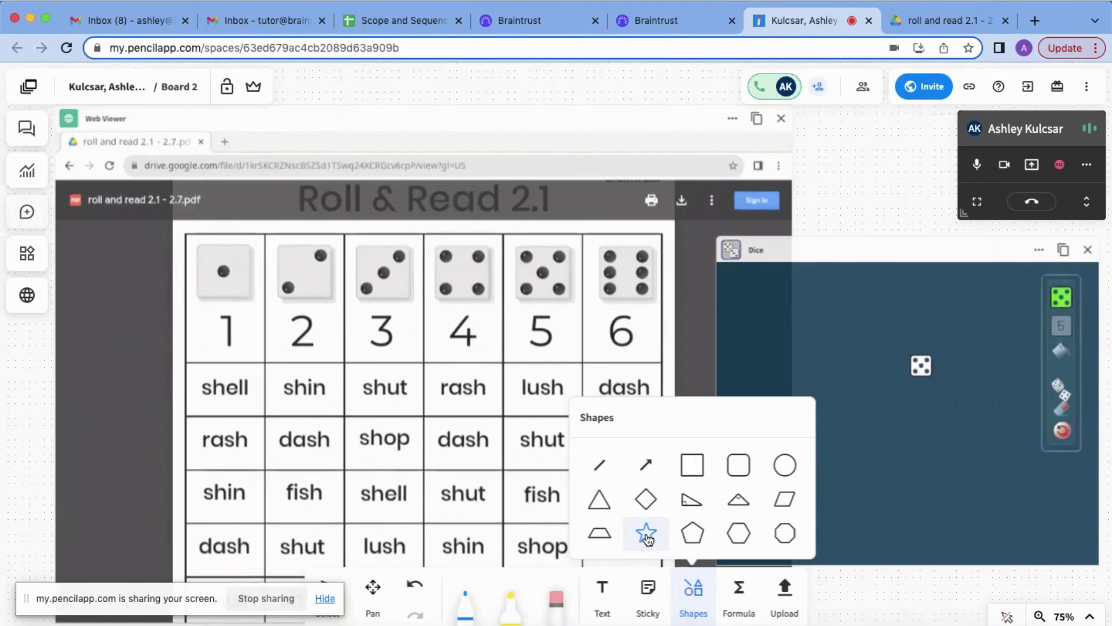
{"action": "left_click_drag", "start_coordinate": [367, 371], "coordinate": [411, 407]}
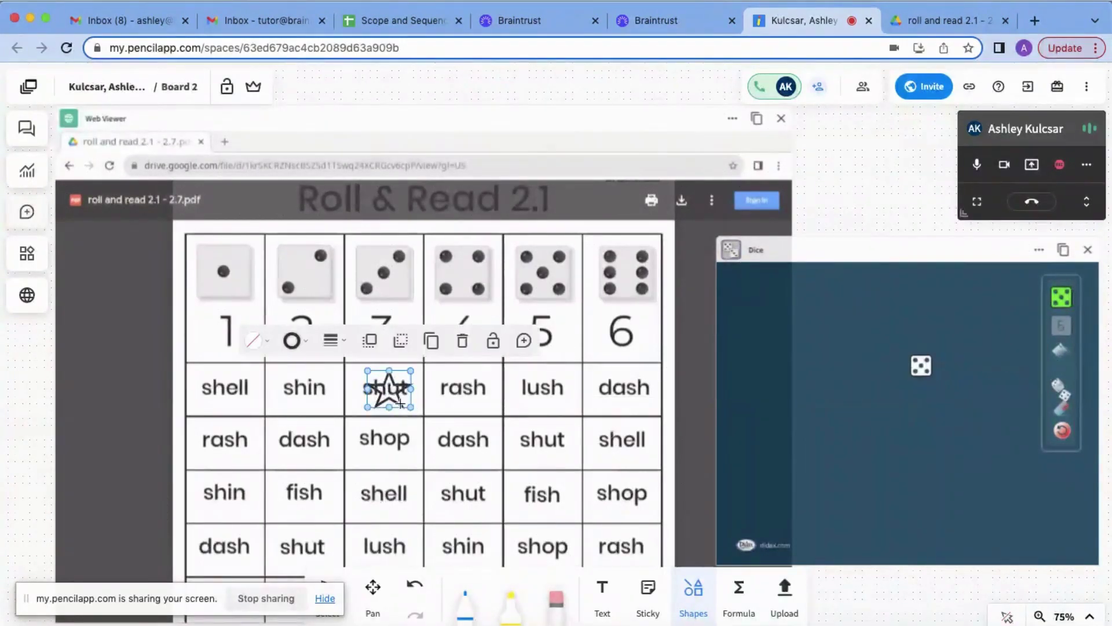
{"action": "left_click", "coordinate": [306, 343]}
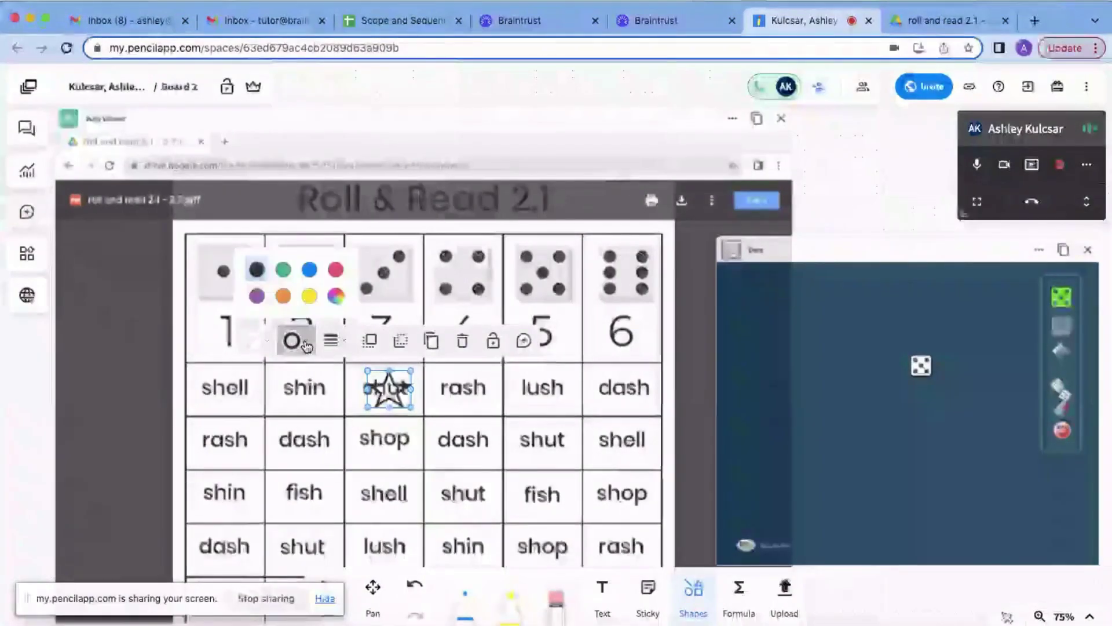
{"action": "left_click", "coordinate": [307, 269]}
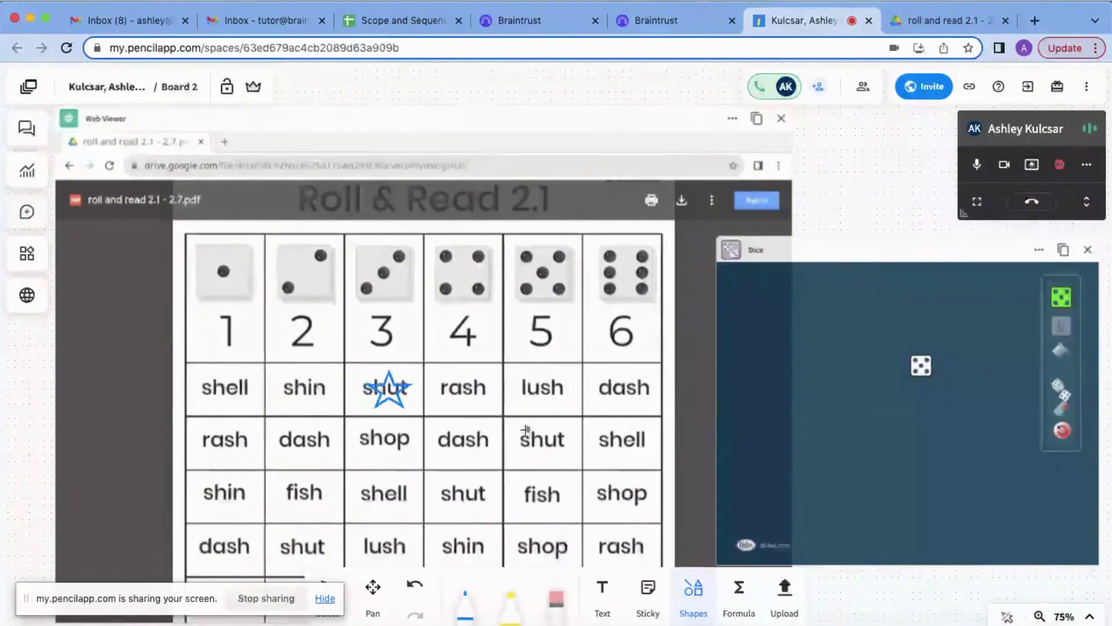
- Draw a red star token over 'shut' in column 5
{"action": "left_click_drag", "start_coordinate": [525, 426], "coordinate": [567, 464]}
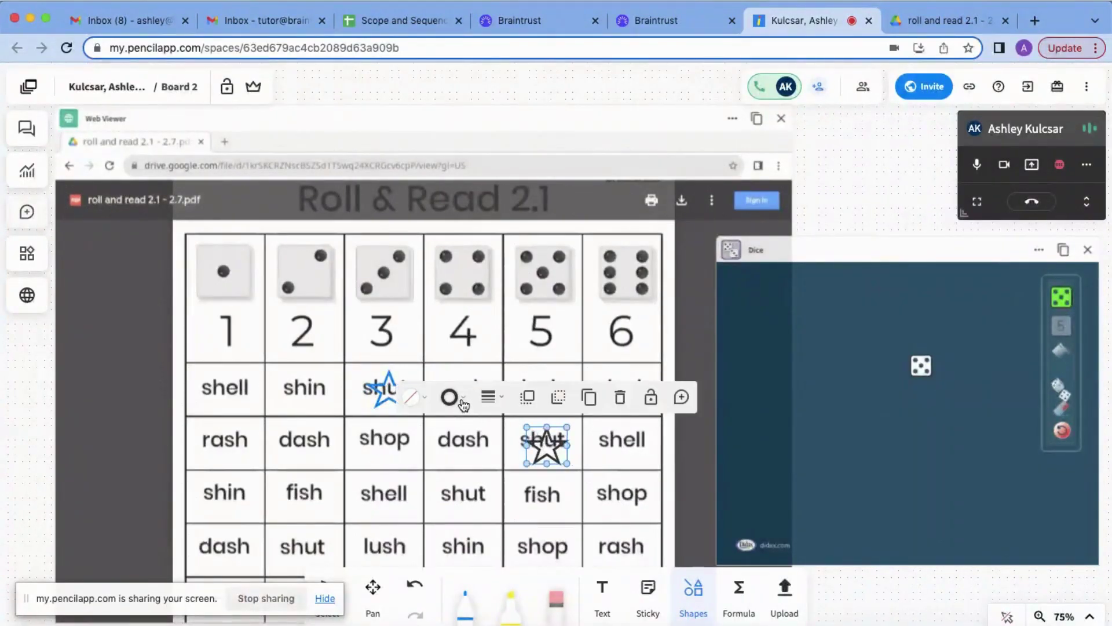
{"action": "left_click", "coordinate": [462, 399]}
{"action": "left_click", "coordinate": [496, 326]}
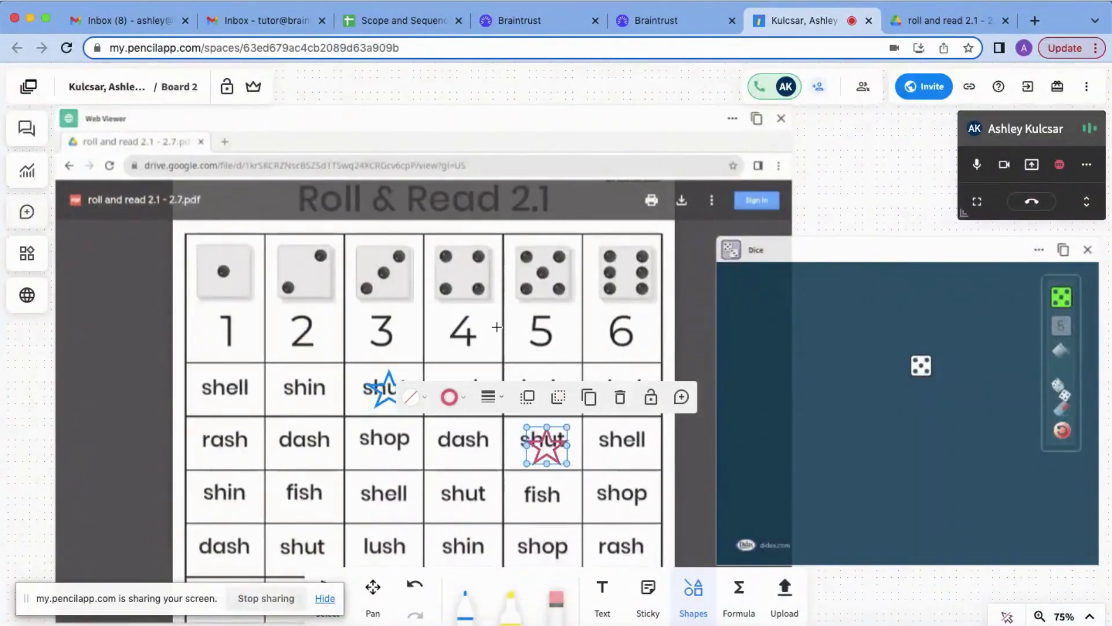
{"action": "left_click", "coordinate": [697, 464]}
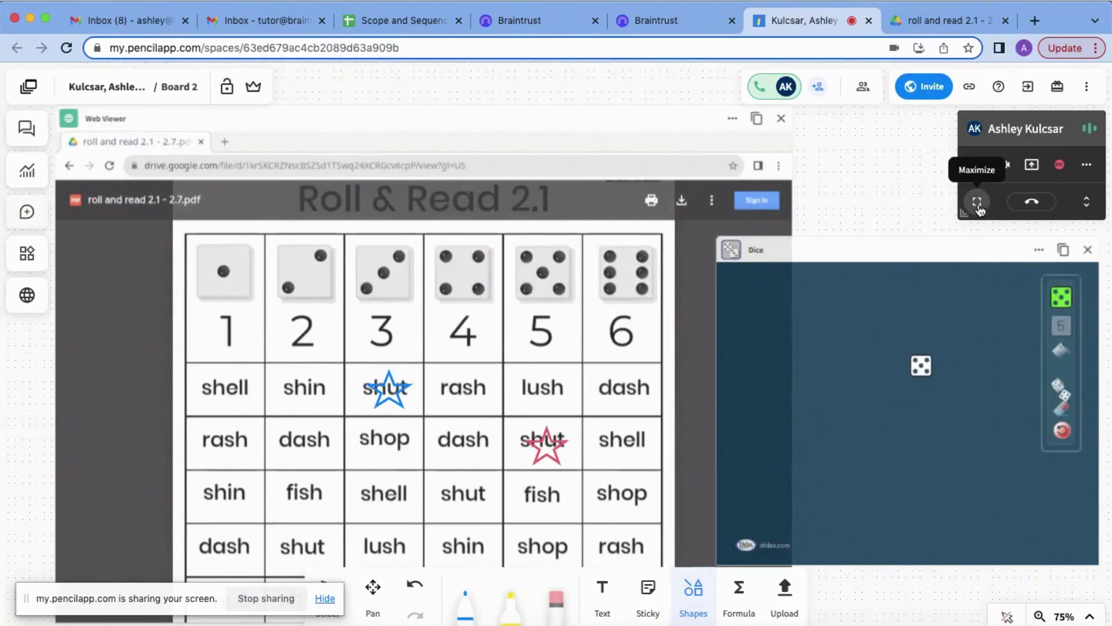
- Maximize the video call panel so it fills the board area
{"action": "left_click", "coordinate": [978, 204]}
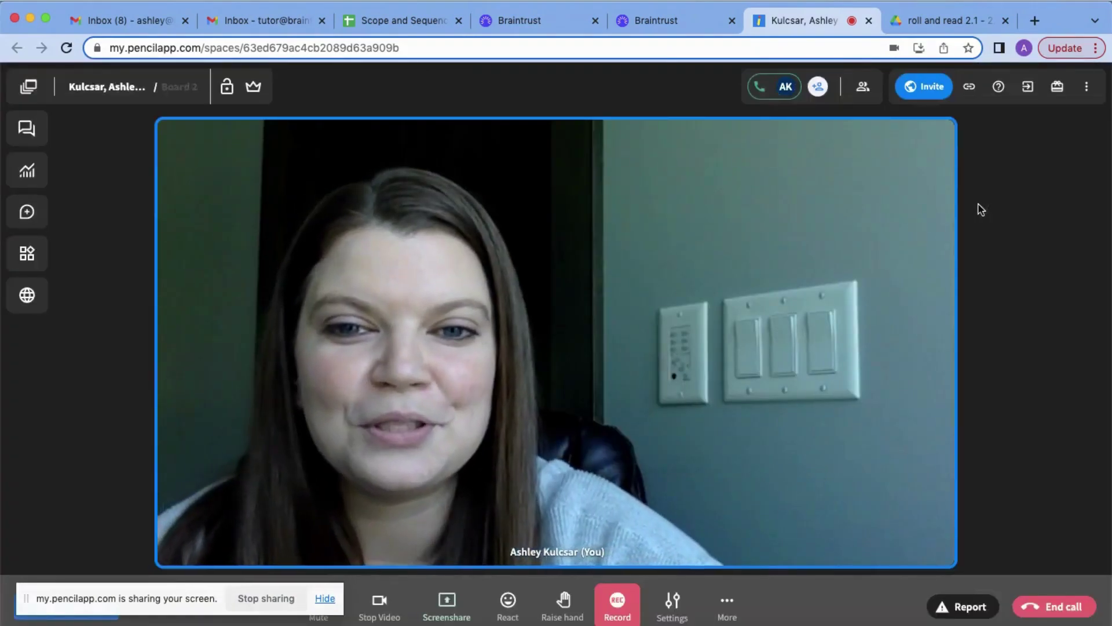